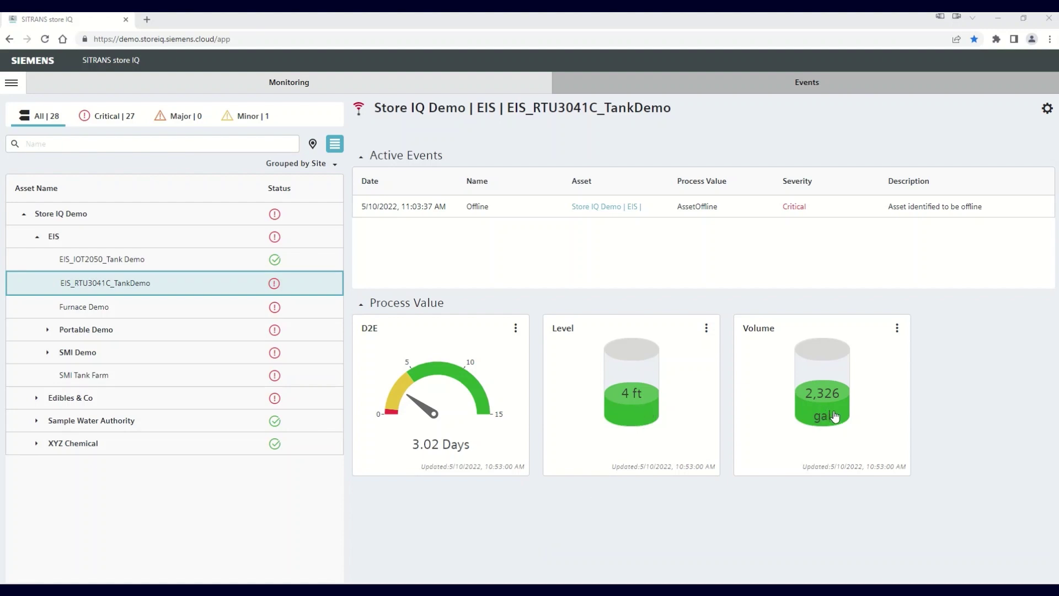
# Go to Application Configuration and review the Volume, Weight and Distance unit lists without changing gal, lb, ft.
pyautogui.click(14, 88)
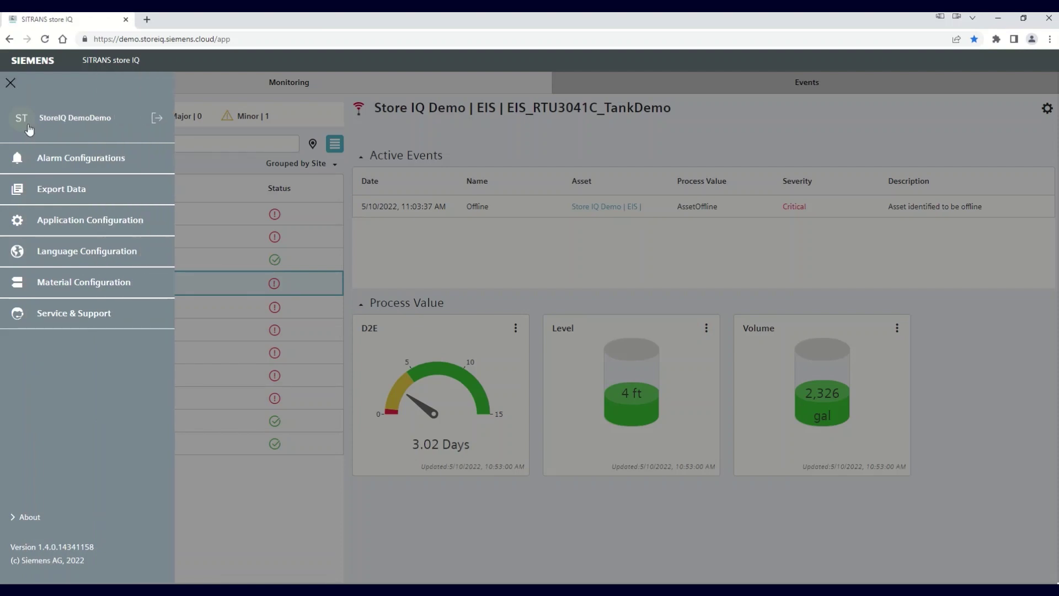
pyautogui.click(73, 222)
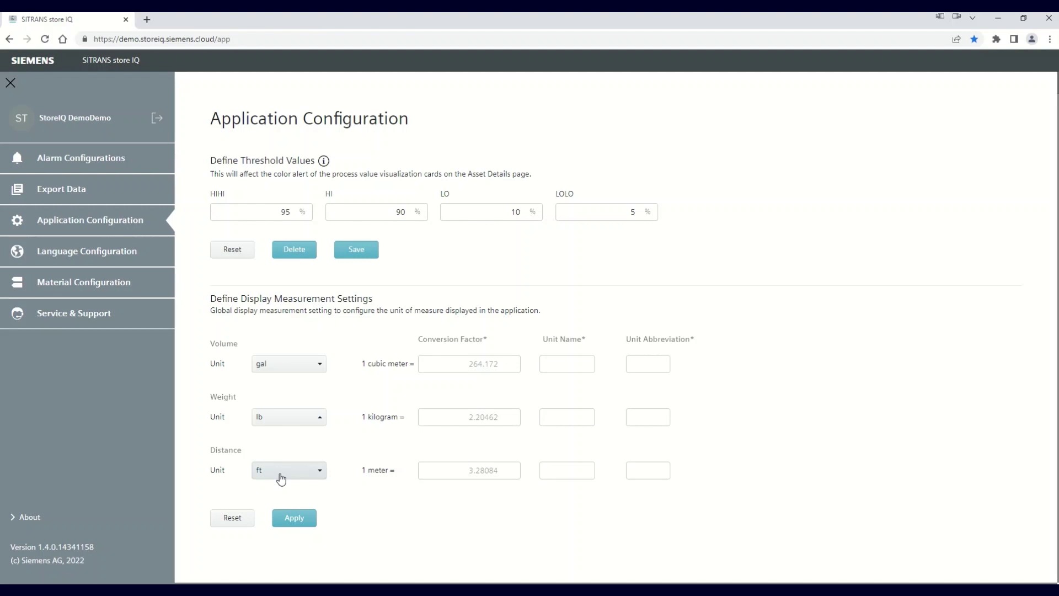
pyautogui.click(319, 366)
pyautogui.click(322, 392)
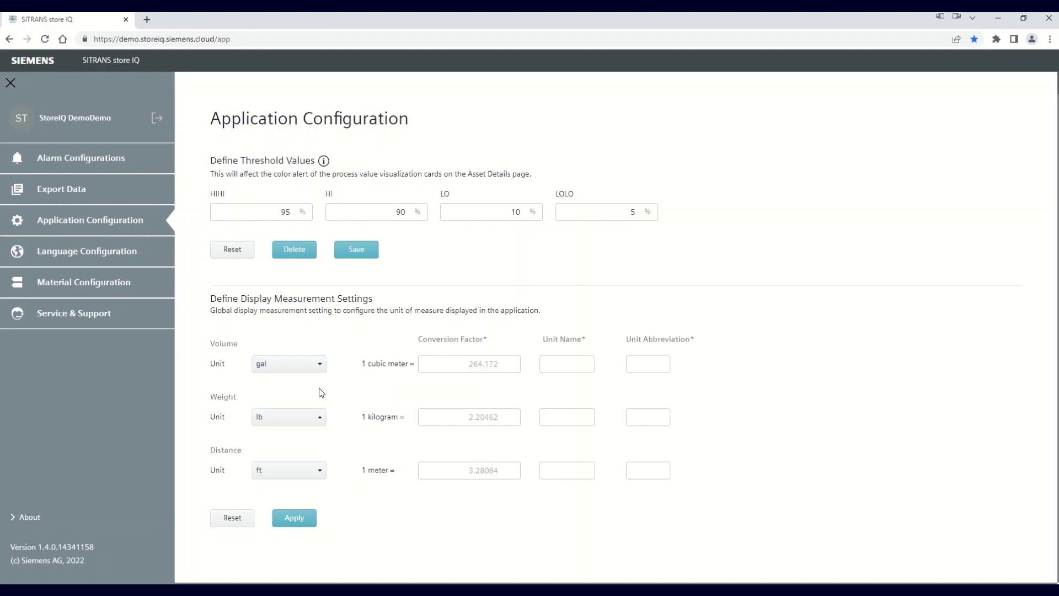
pyautogui.click(321, 419)
pyautogui.click(322, 437)
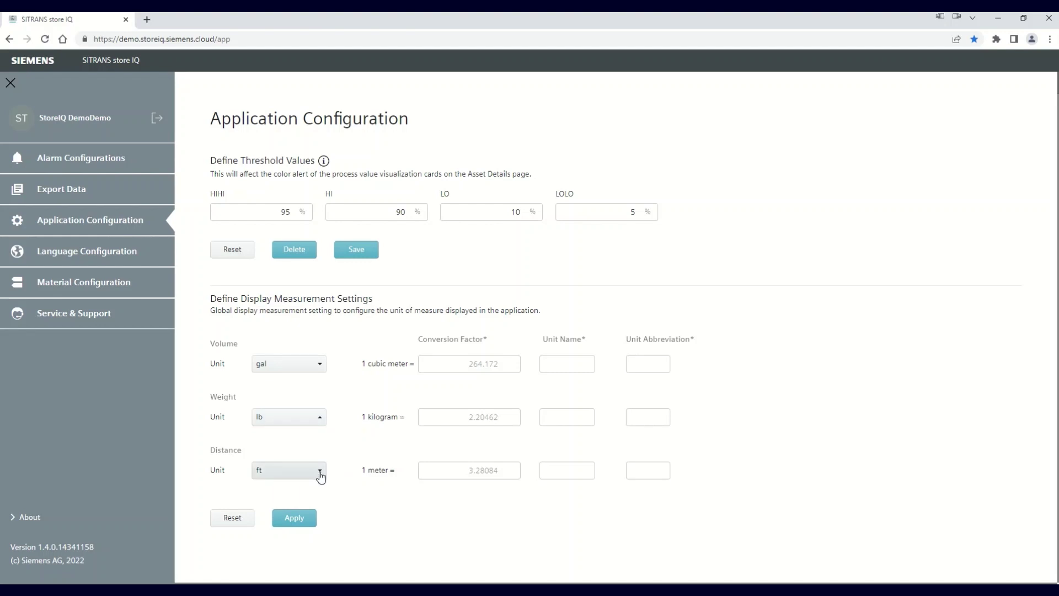
pyautogui.click(320, 472)
pyautogui.click(320, 473)
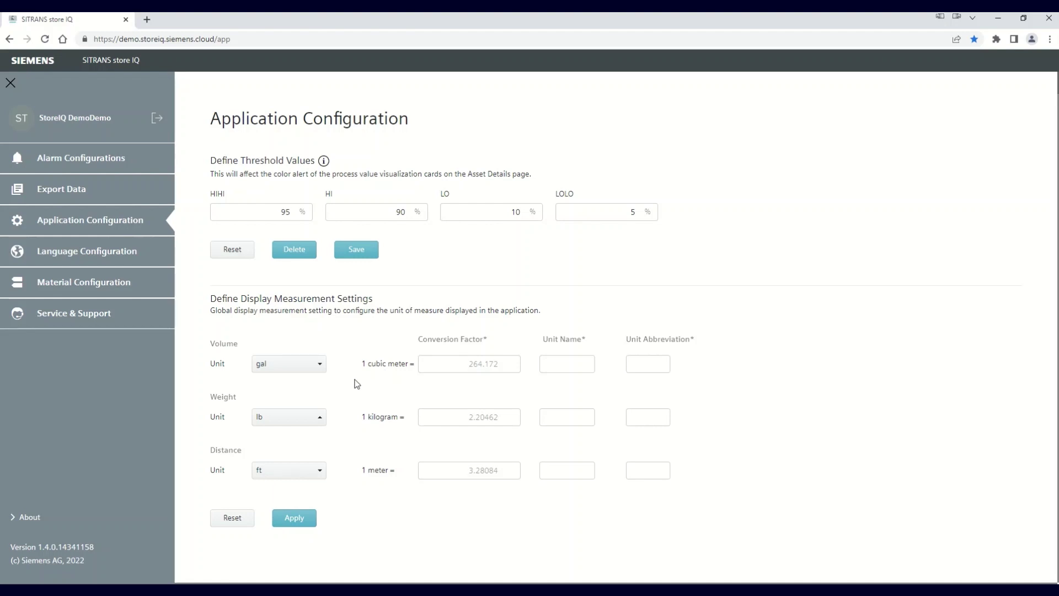
# Switch the Volume Unit from gal to m3, apply it, and close the settings sidebar.
pyautogui.click(320, 363)
pyautogui.click(264, 405)
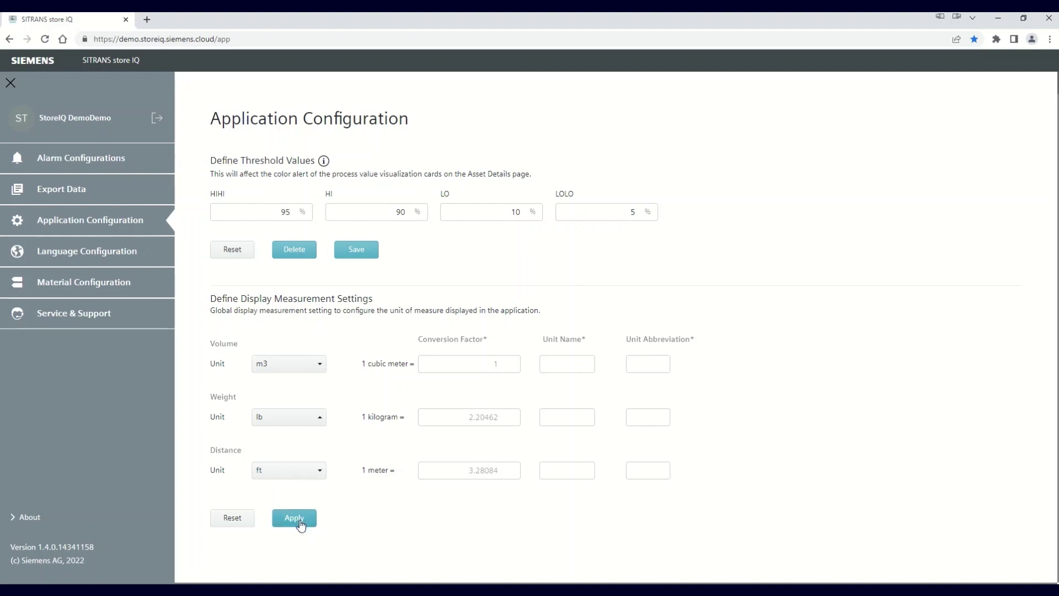
pyautogui.click(301, 523)
pyautogui.click(8, 81)
# Open the EIS_RTU3041C_TankDemo dashboard and view its Display Settings, cancelling without changes.
pyautogui.click(79, 265)
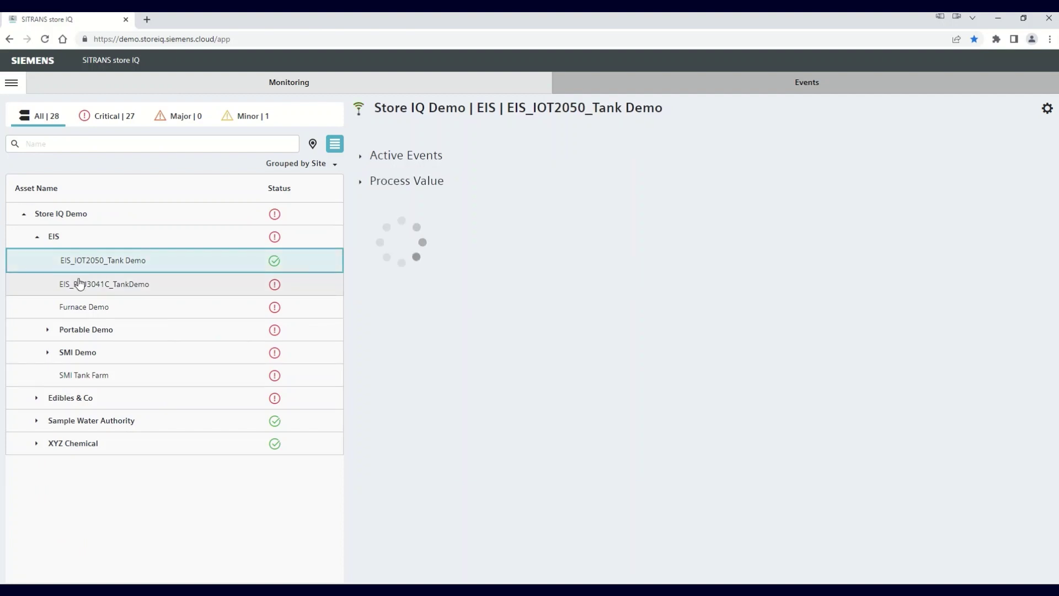
pyautogui.click(78, 284)
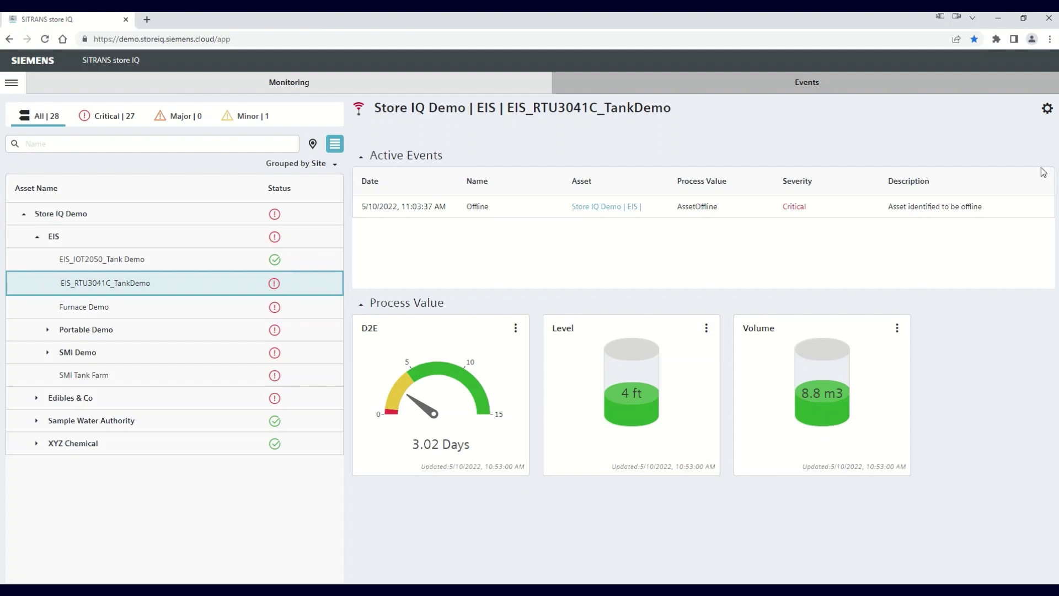
pyautogui.click(1046, 110)
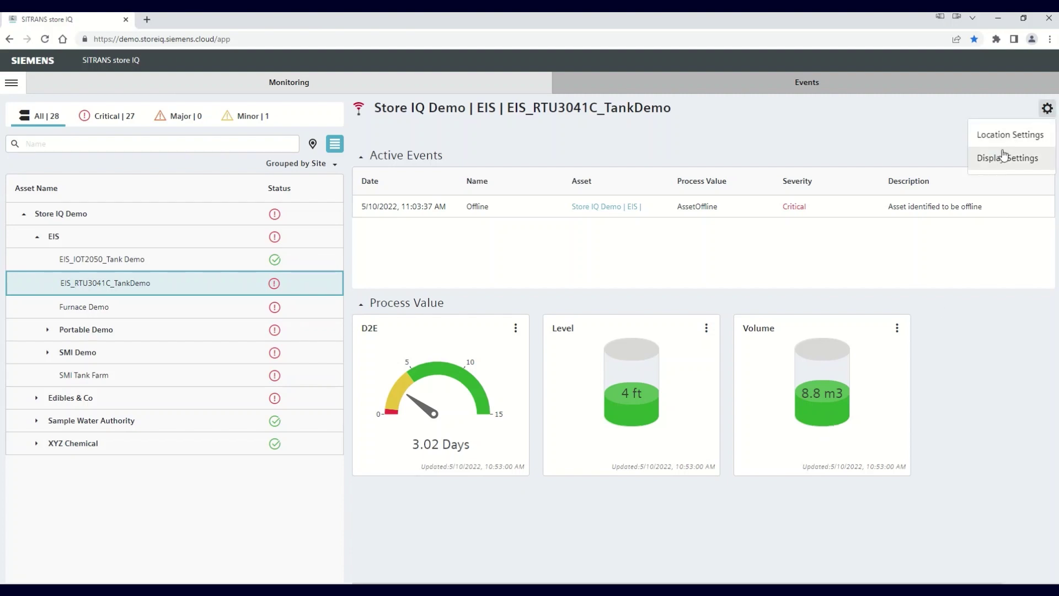
pyautogui.click(983, 163)
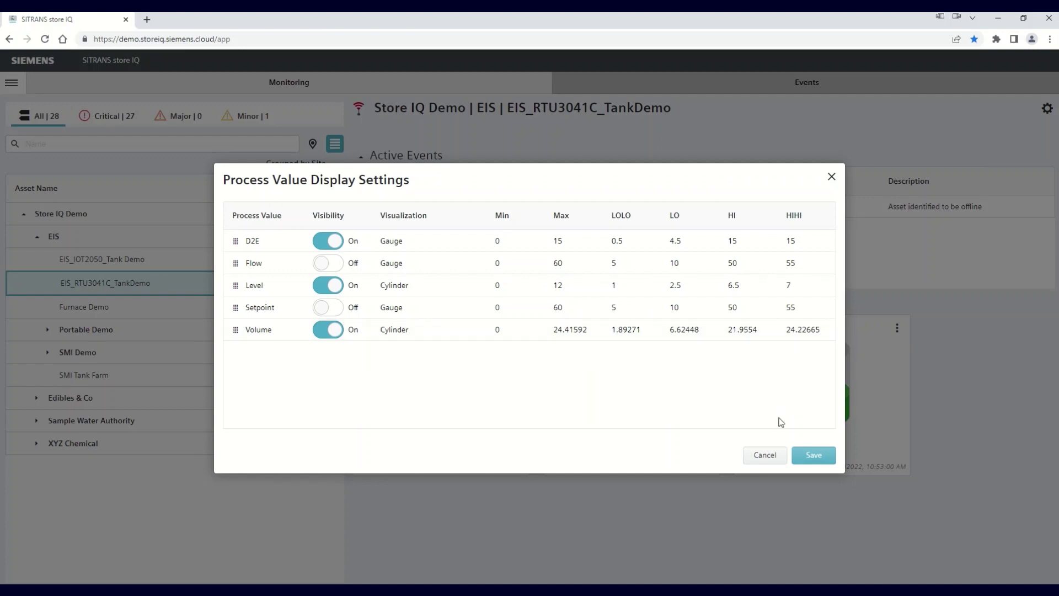
pyautogui.click(764, 456)
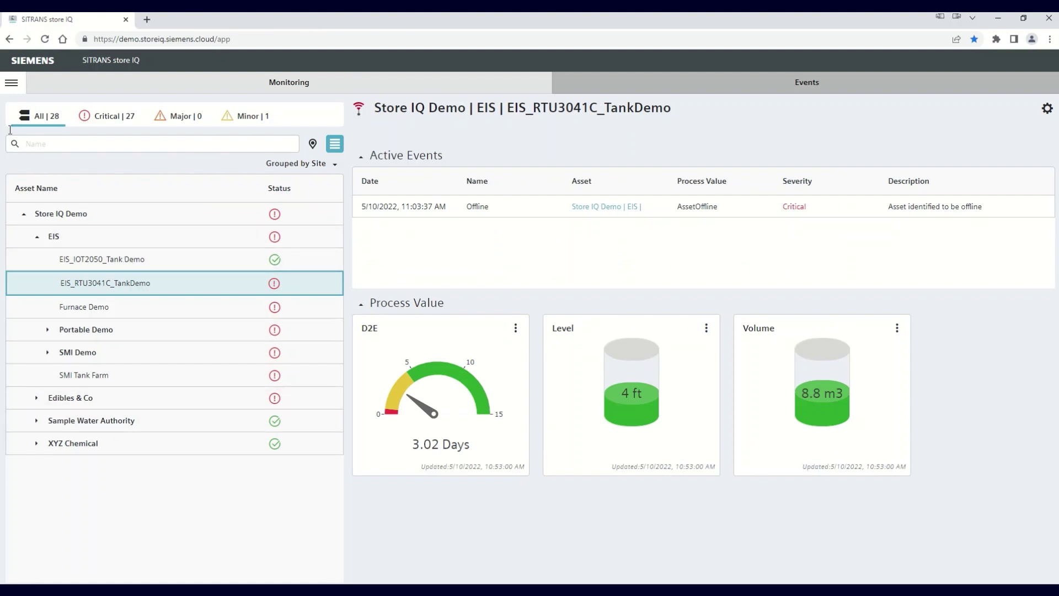
# Change the Distance Unit in Application Configuration to Custom.
pyautogui.click(11, 83)
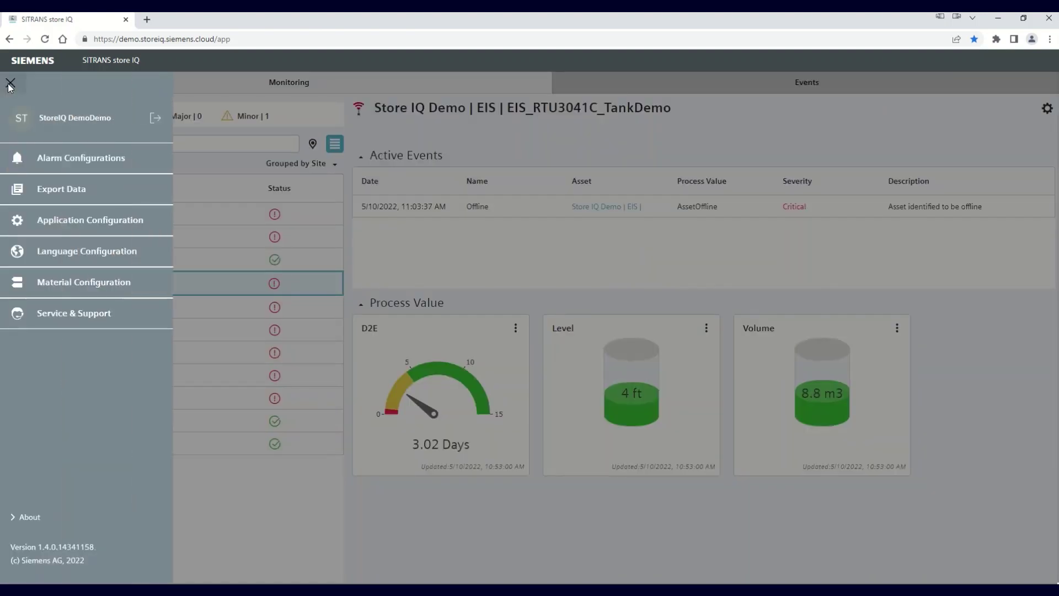
pyautogui.click(42, 222)
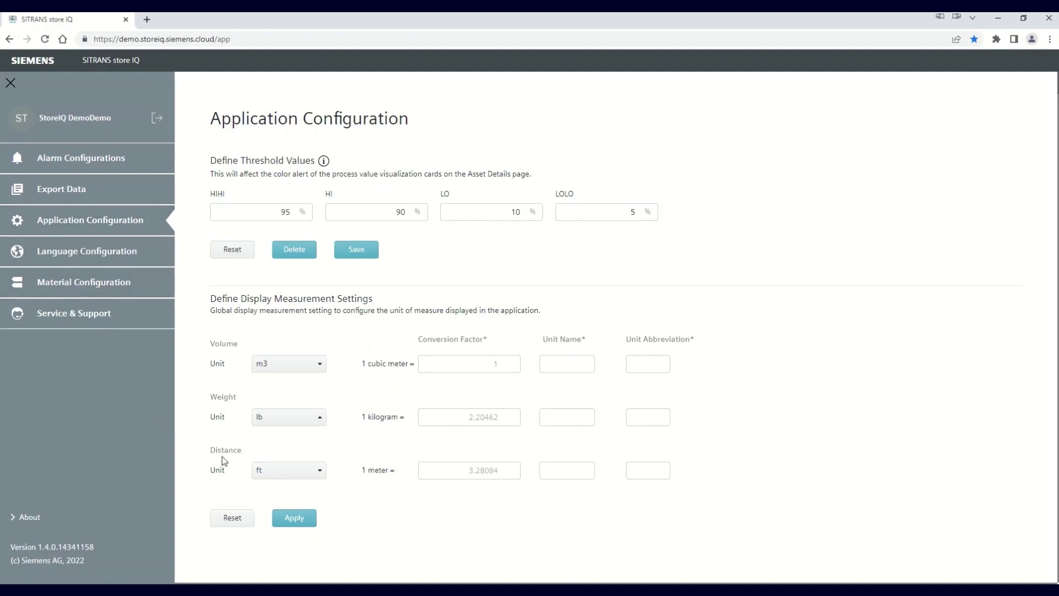
pyautogui.click(320, 471)
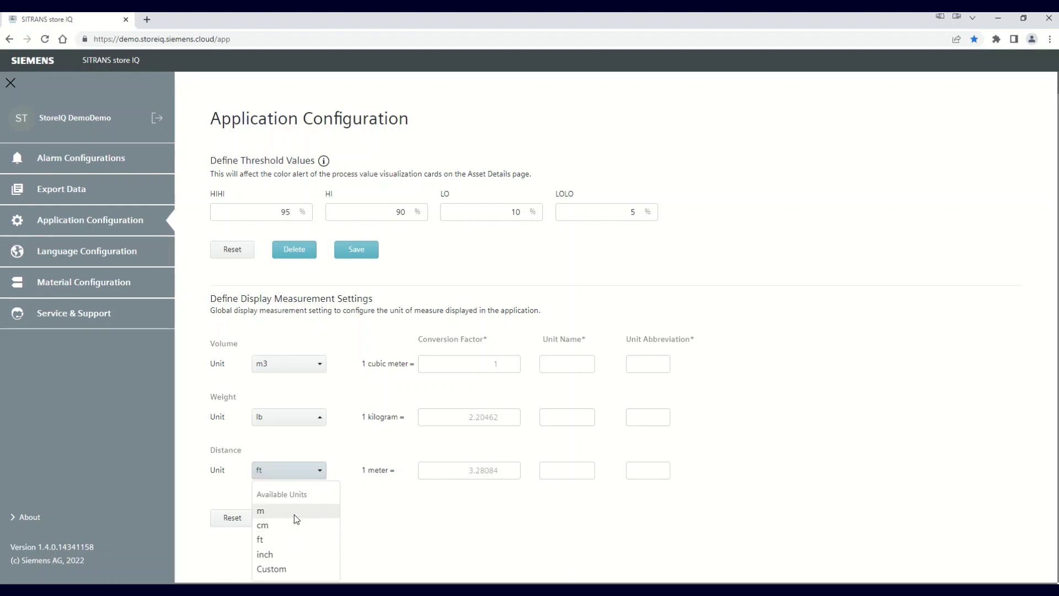
pyautogui.click(286, 568)
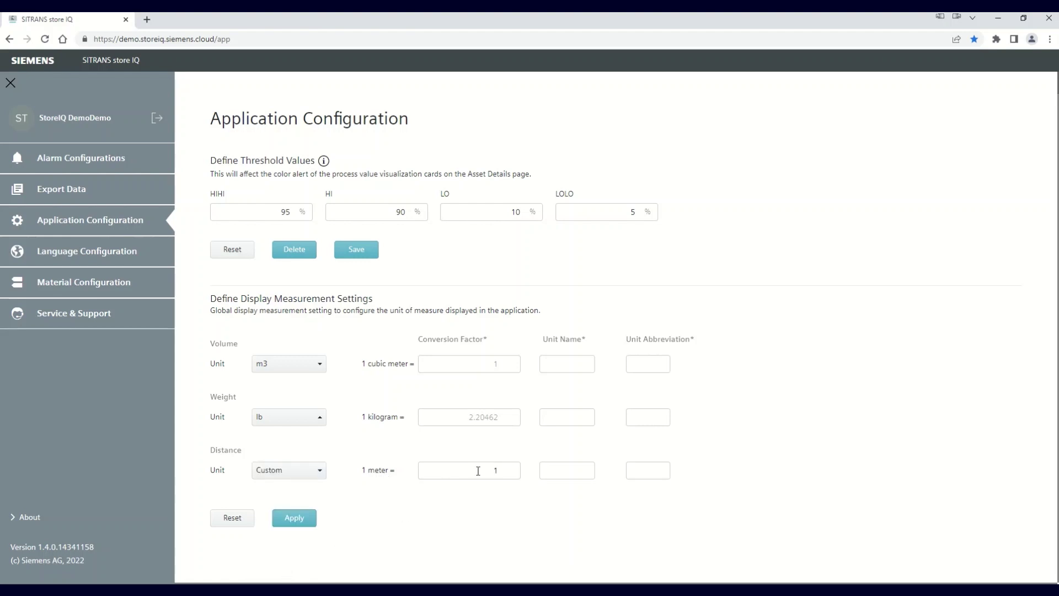
# Enter conversion factor 1.094, name 'yards' and abbreviation 'yd', then apply.
pyautogui.doubleClick(497, 471)
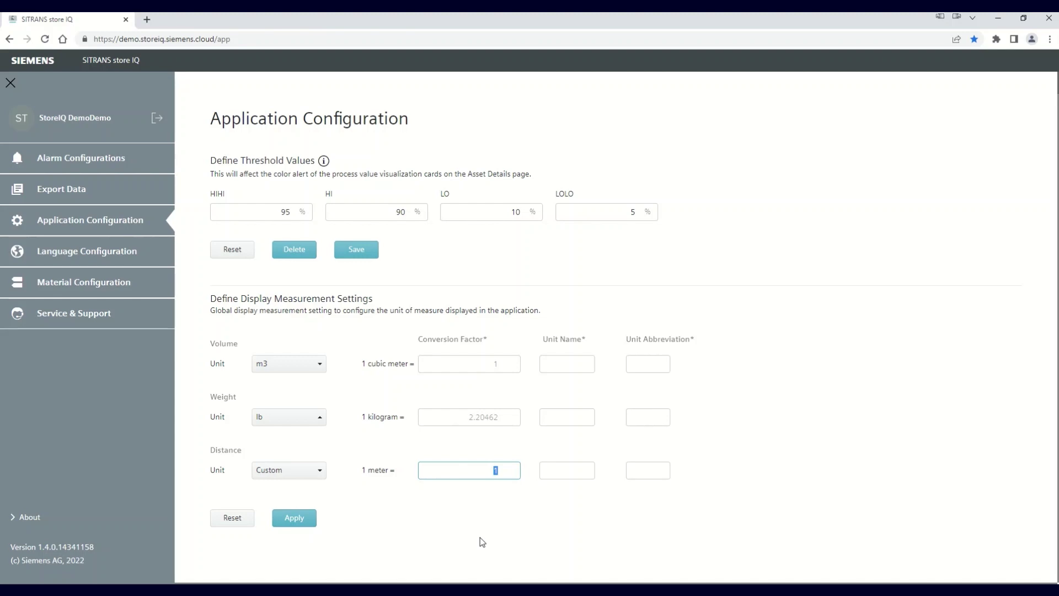
pyautogui.write('1.094')
pyautogui.click(572, 469)
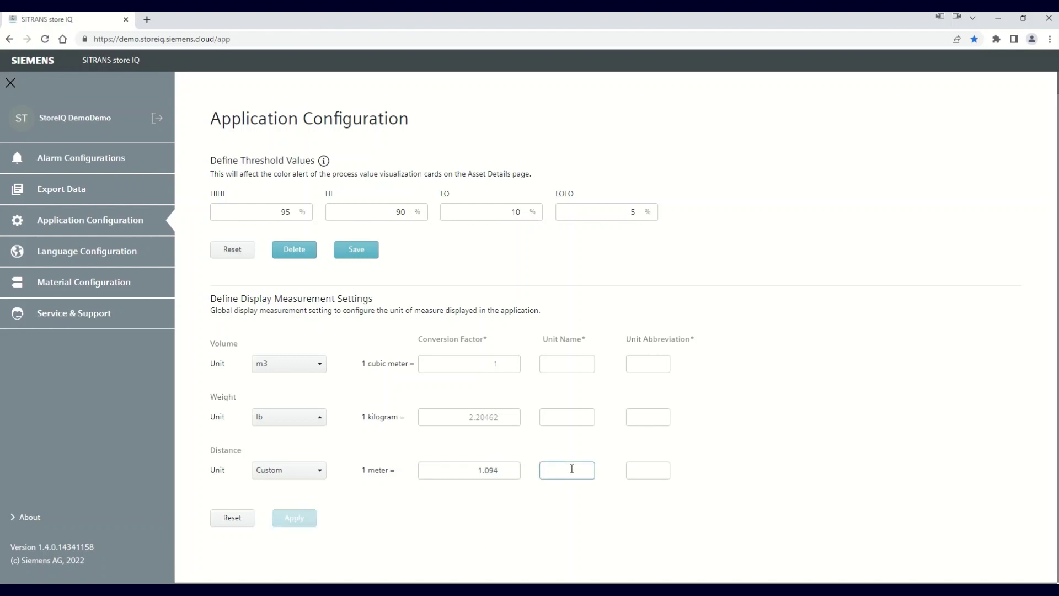
pyautogui.write('yards')
pyautogui.click(633, 470)
pyautogui.write('yd')
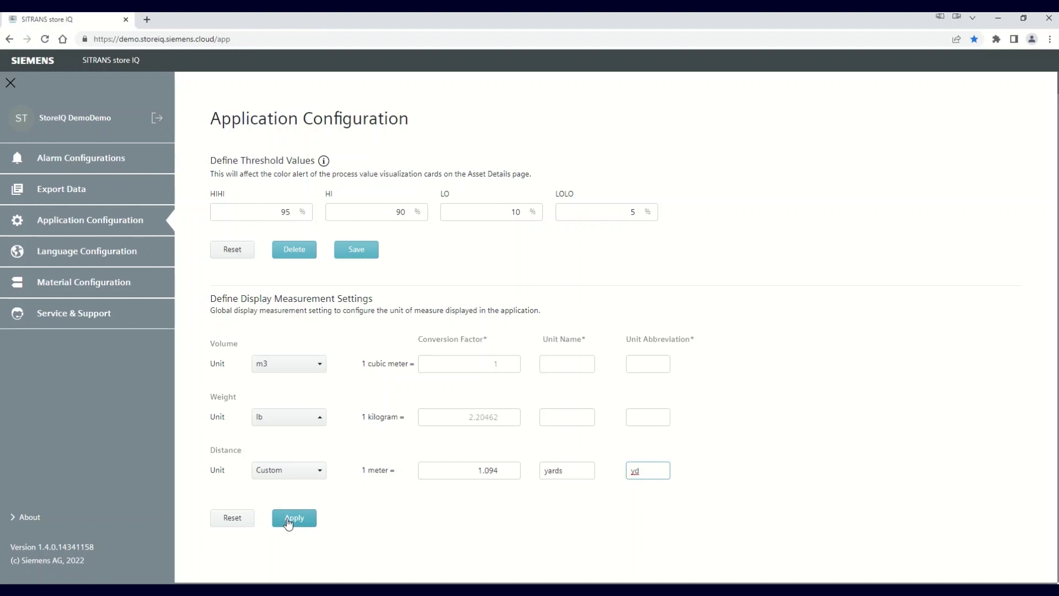
pyautogui.click(287, 522)
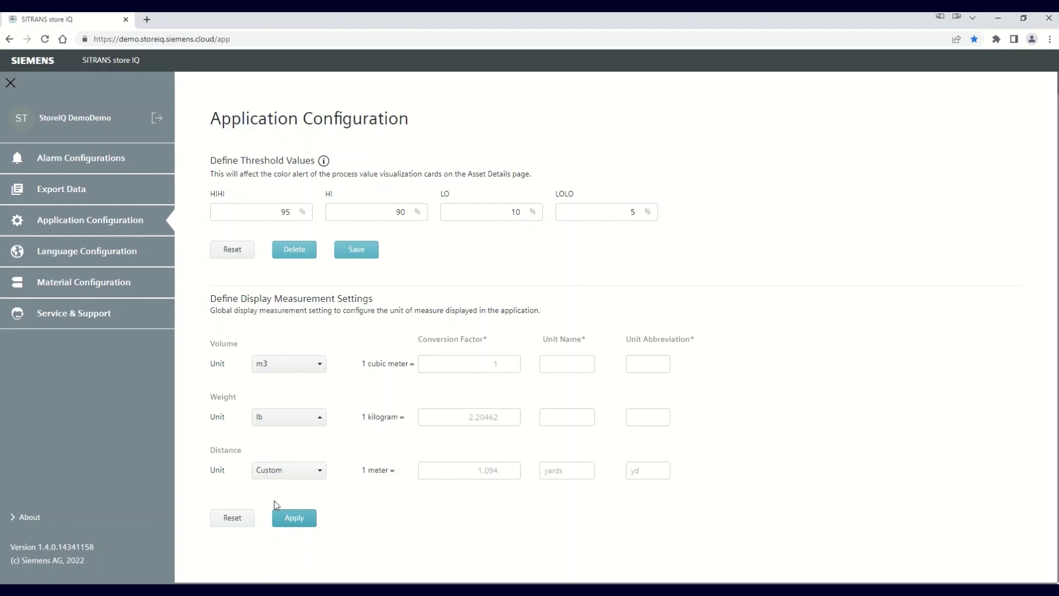
# Close the settings and reopen the EIS_RTU3041C_TankDemo dashboard, now showing Level 1.3 yd.
pyautogui.click(16, 83)
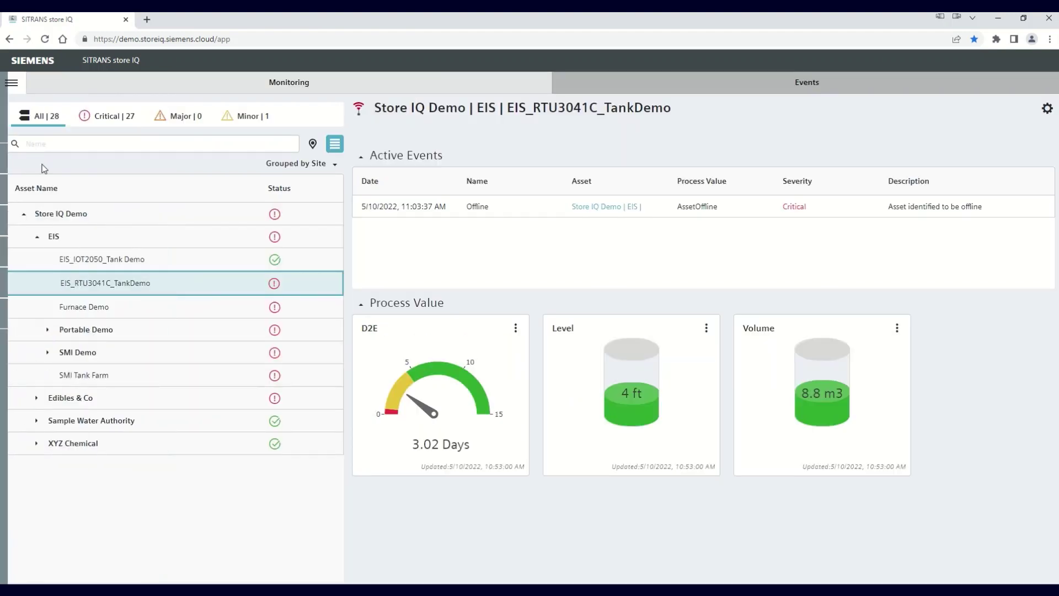
pyautogui.click(86, 268)
pyautogui.click(86, 279)
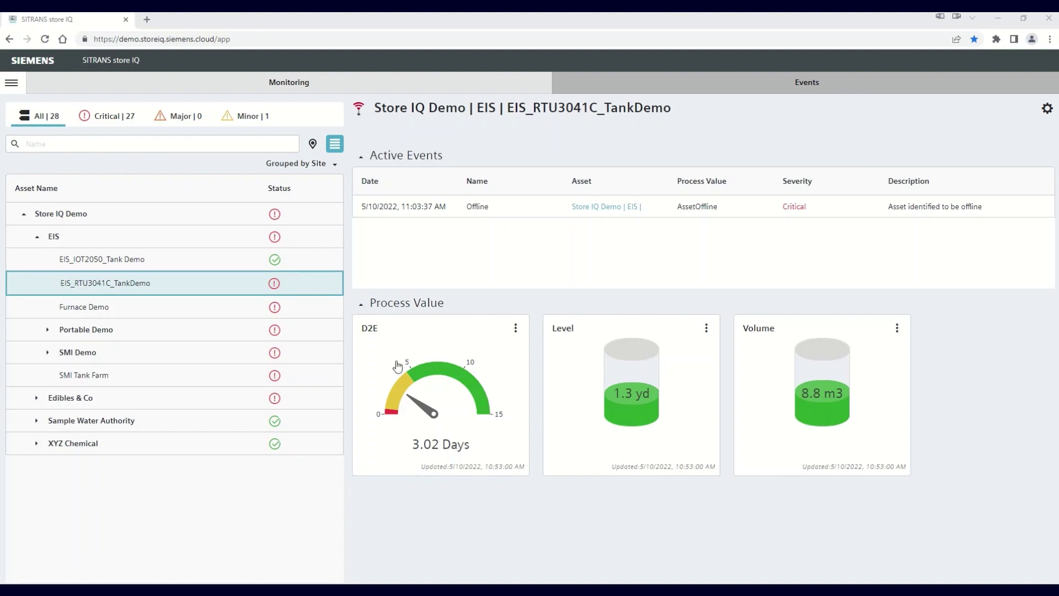
# Open Service & Support with the user manual in a second tab, then return to the store IQ tab.
pyautogui.click(12, 83)
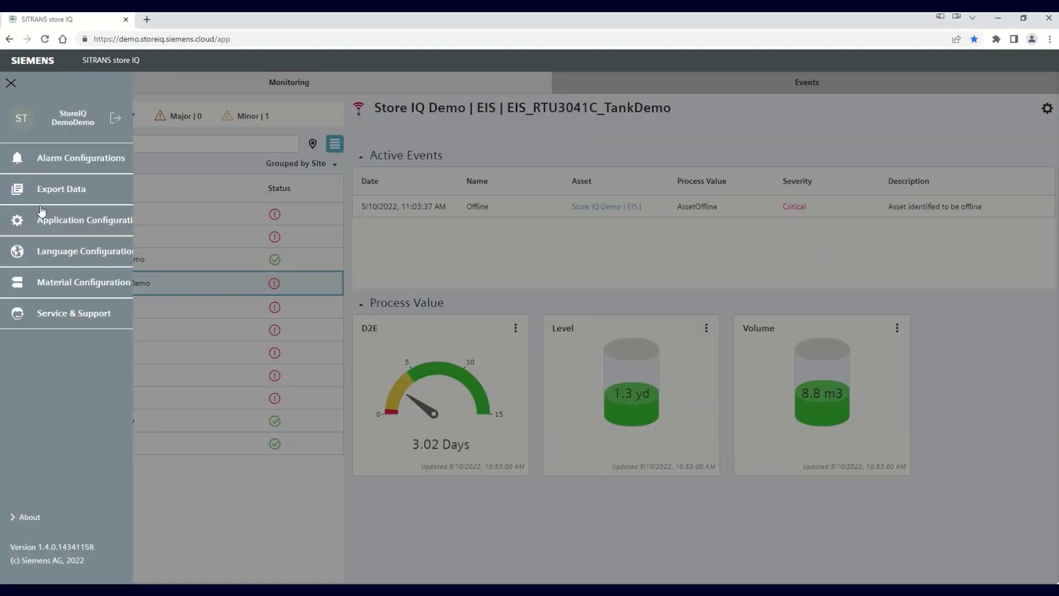
pyautogui.click(69, 321)
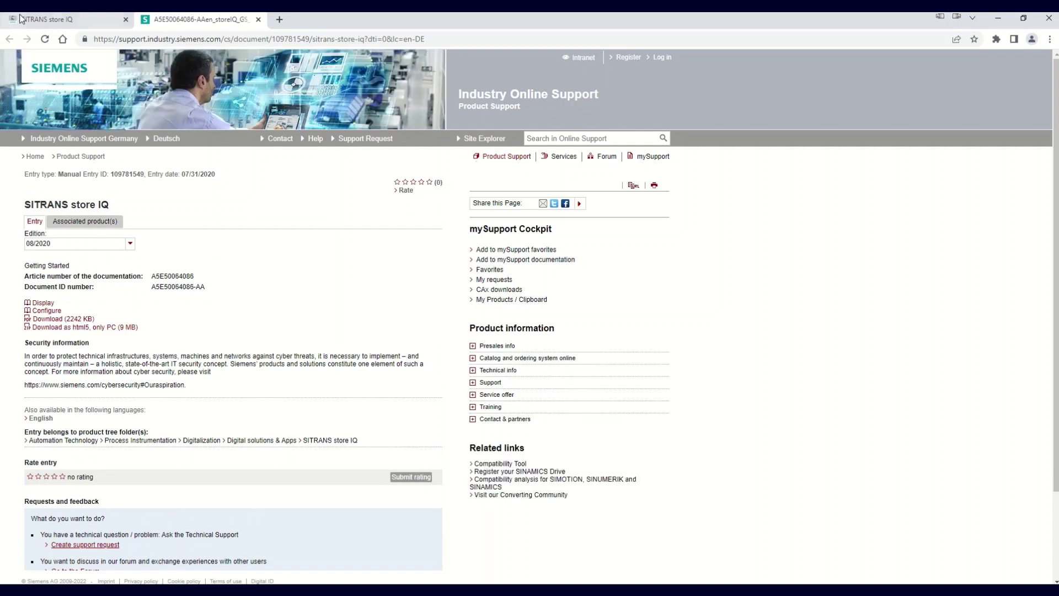
pyautogui.click(53, 21)
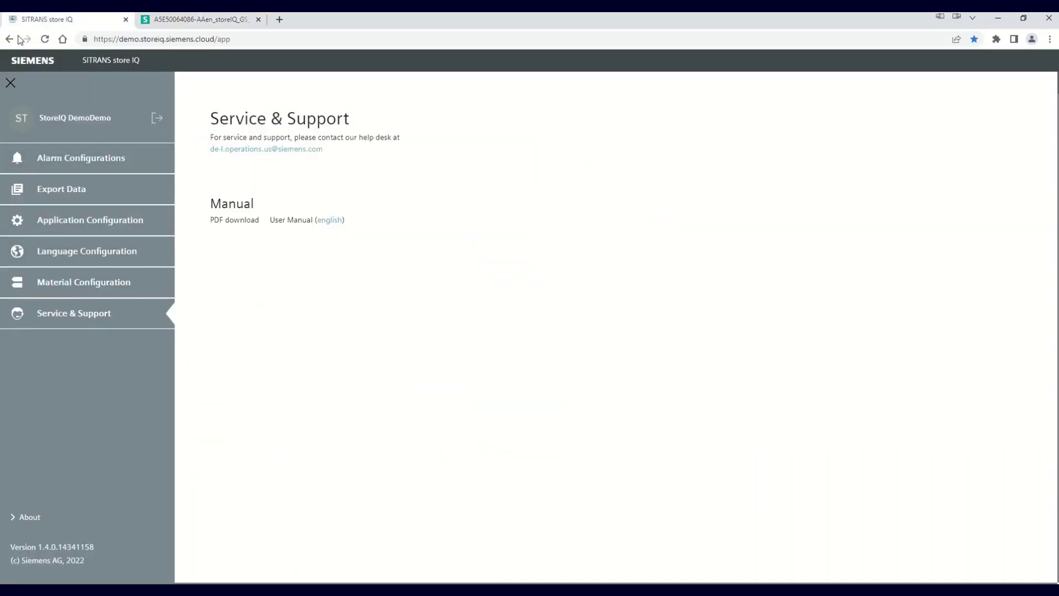
# Close the Service & Support sidebar to get back to the EIS_RTU3041C_TankDemo dashboard.
pyautogui.click(11, 83)
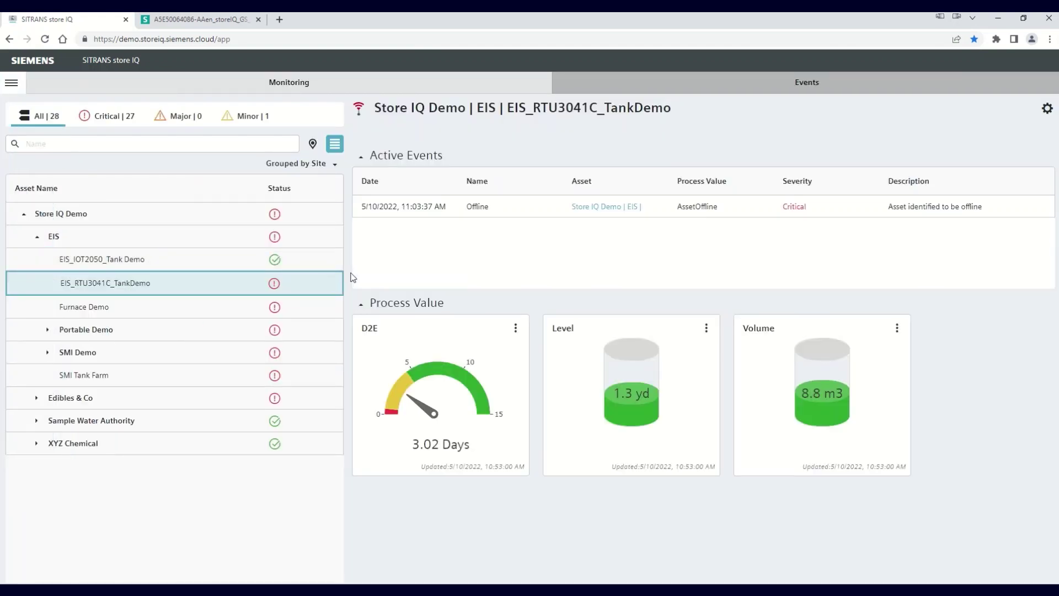